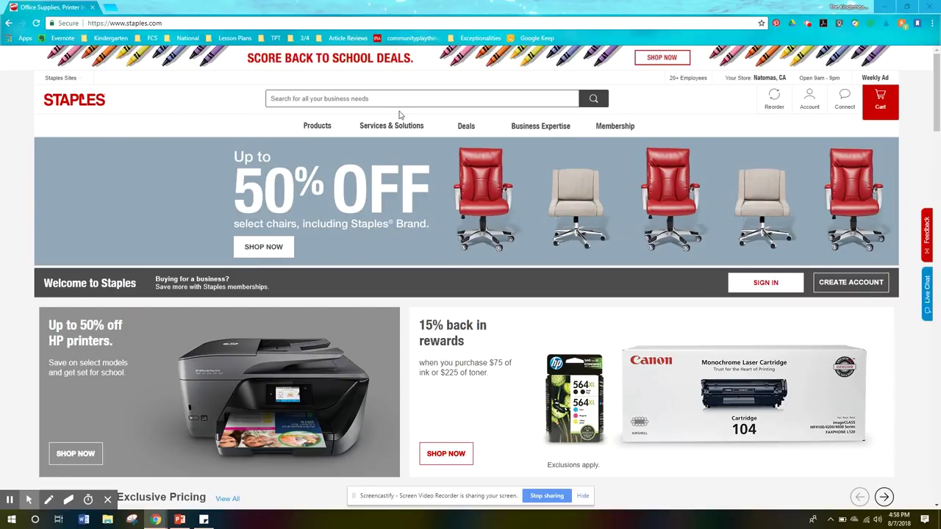
# Go to Blueprints under Signs, Banners & Posters and choose the 18" x 24" size.
pyautogui.click(375, 132)
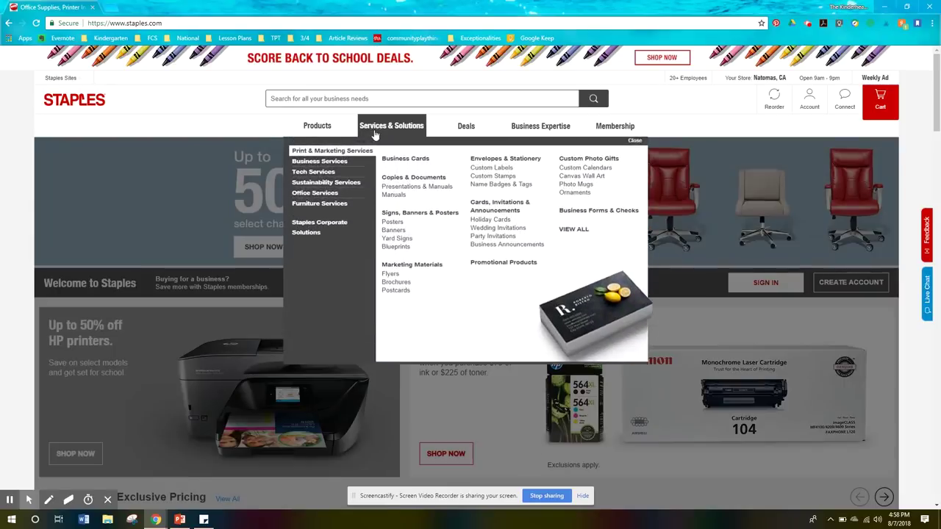
pyautogui.moveTo(354, 165)
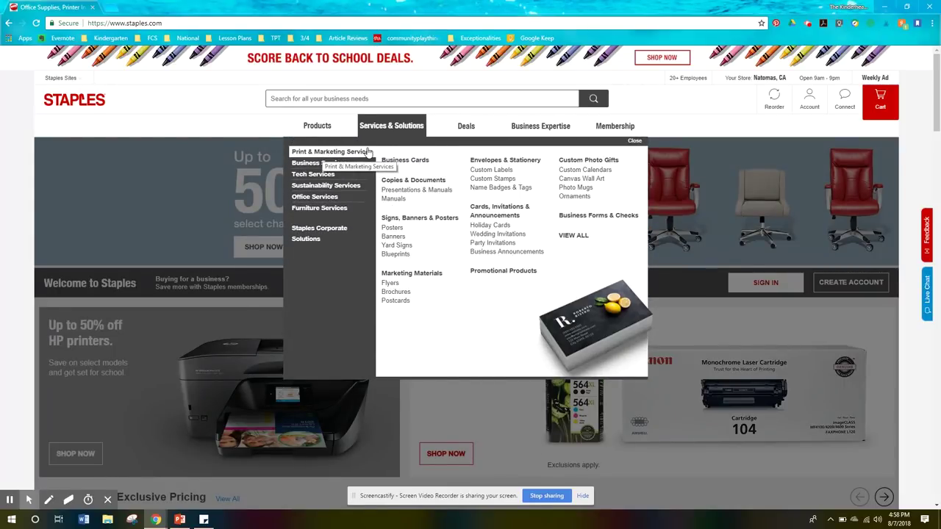
pyautogui.click(409, 271)
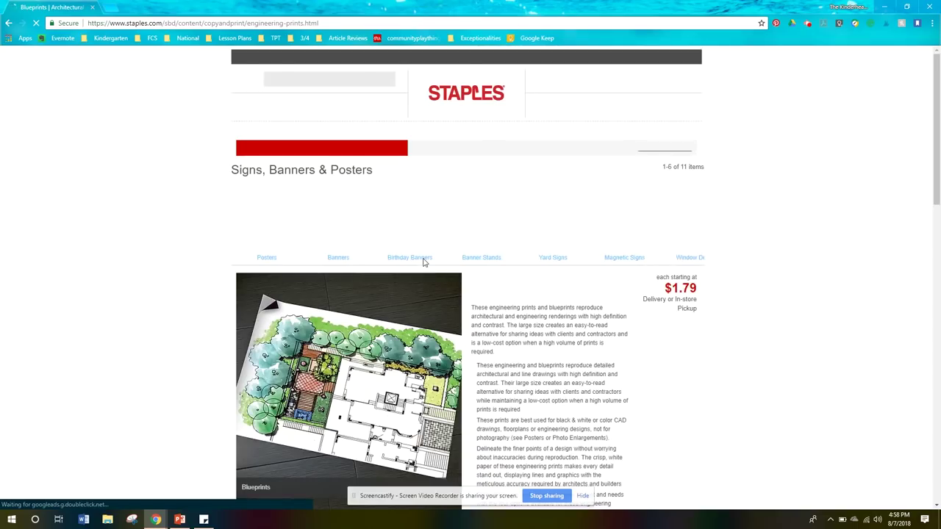
pyautogui.scroll(-6, 469, 131)
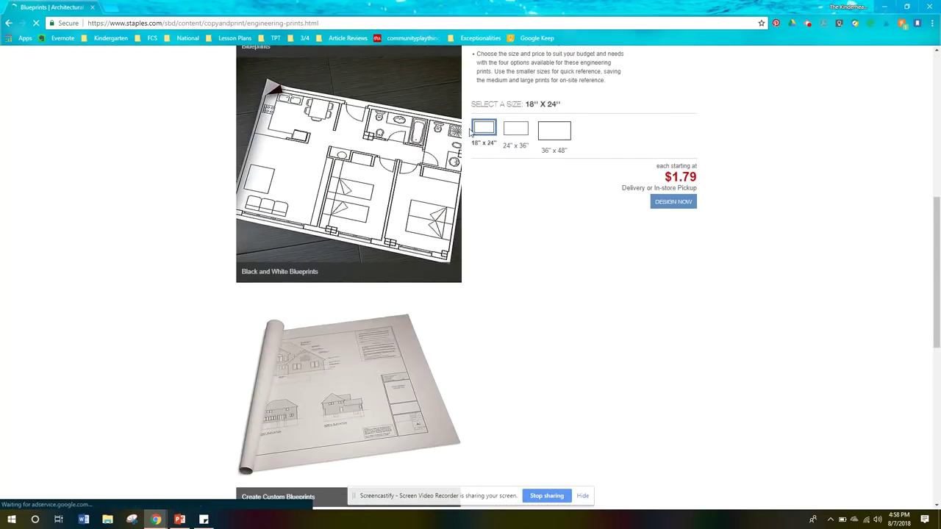
pyautogui.click(475, 149)
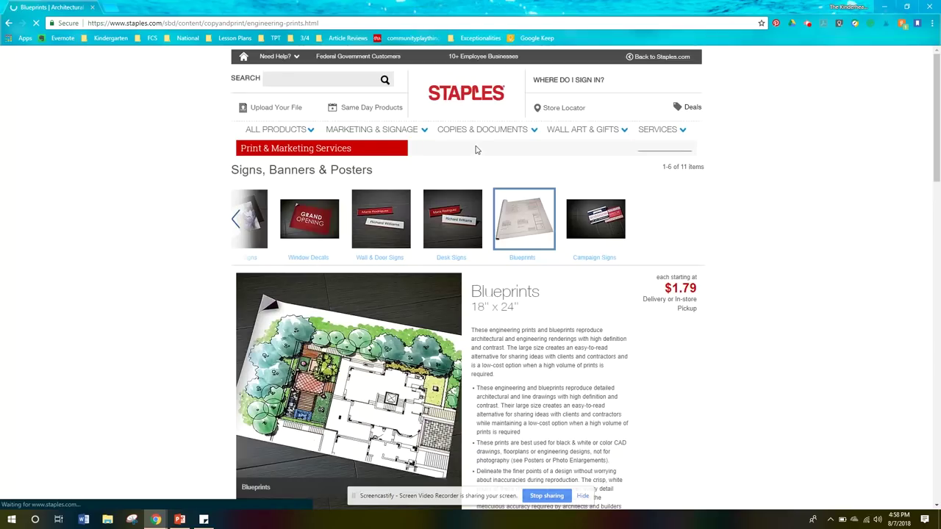
pyautogui.scroll(-5, 478, 158)
# Start a B&W Blueprints job and upload Slide1.JPG as its one-page image.
pyautogui.click(667, 372)
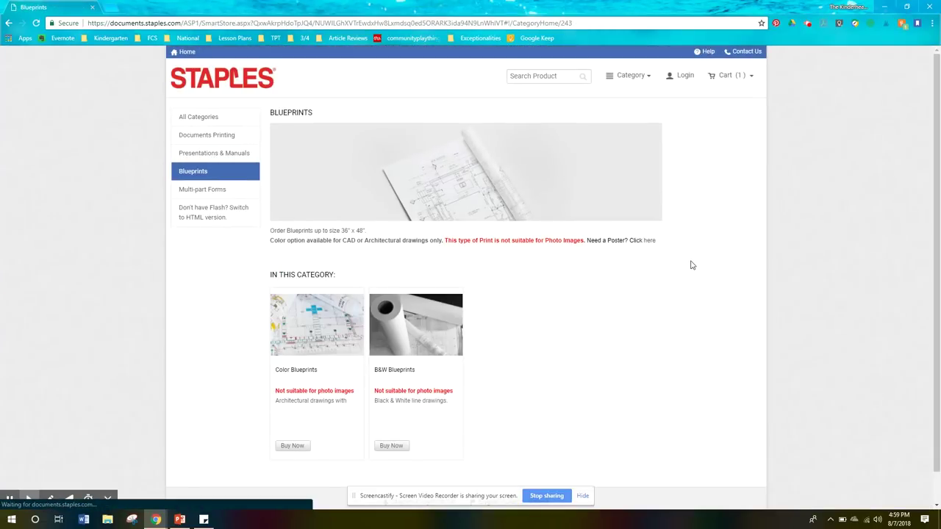
pyautogui.scroll(-1, 678, 276)
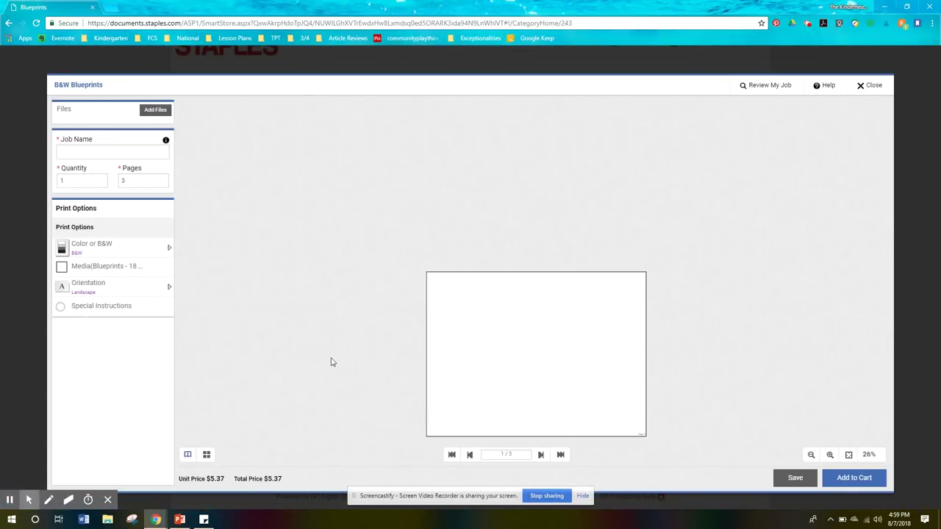
pyautogui.click(154, 110)
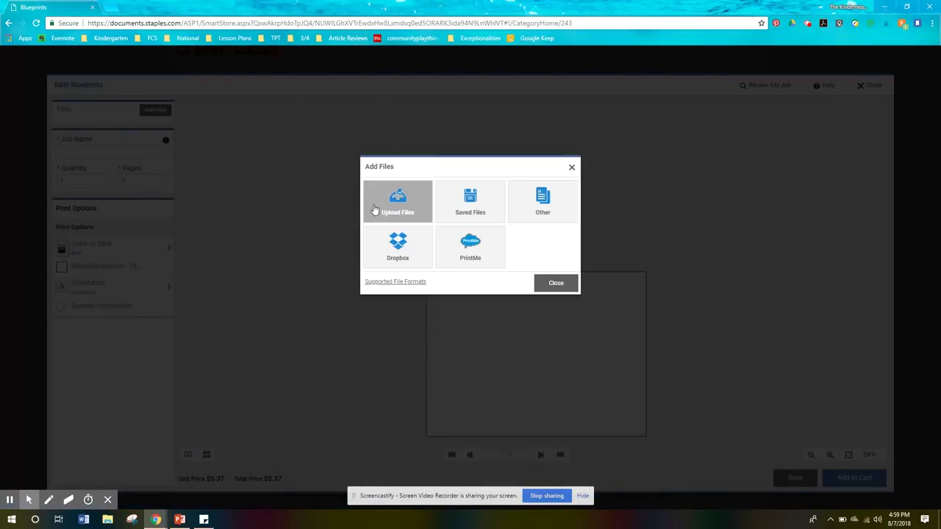
pyautogui.click(374, 210)
pyautogui.click(206, 172)
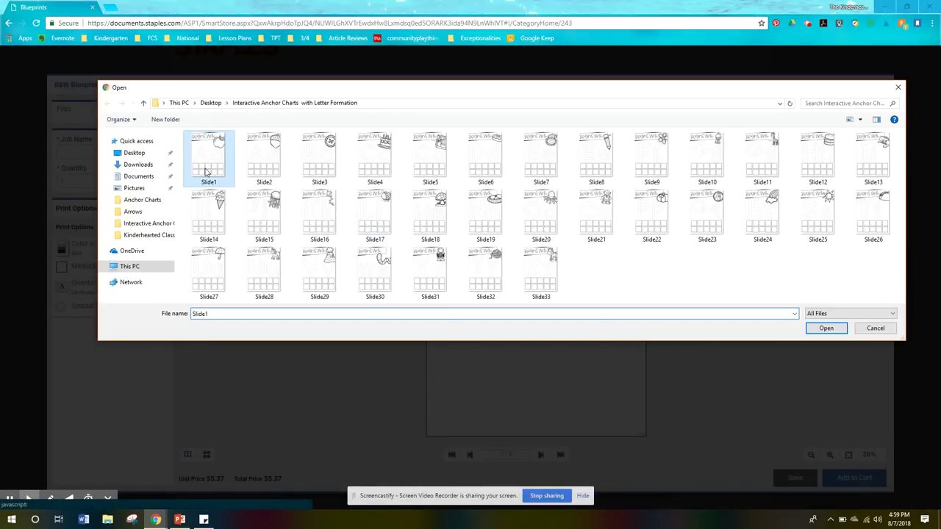
pyautogui.keyDown('shift'); pyautogui.click(531, 273); pyautogui.keyUp('shift')
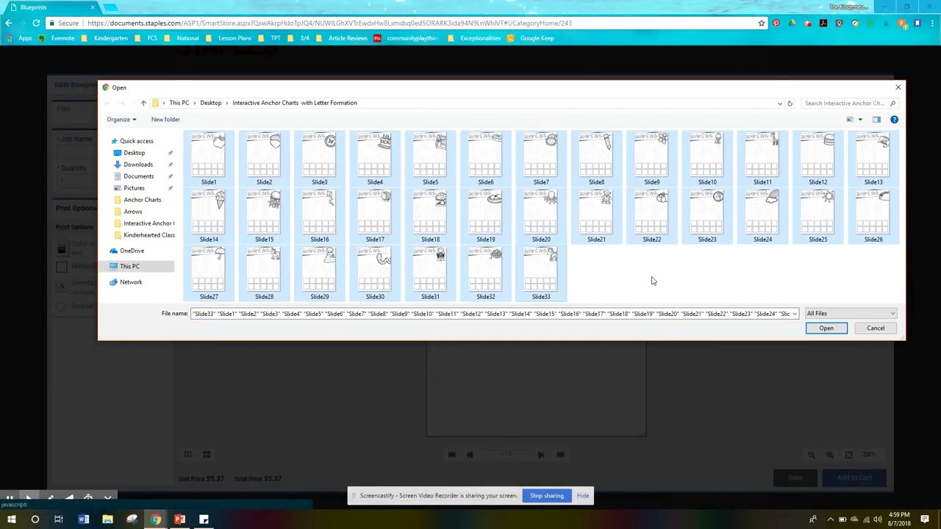
pyautogui.click(651, 281)
pyautogui.doubleClick(210, 168)
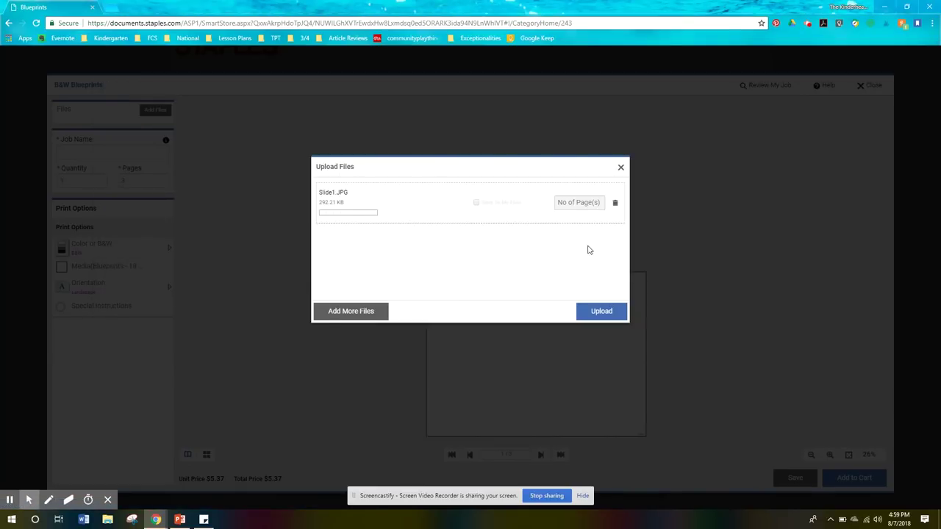
pyautogui.click(613, 315)
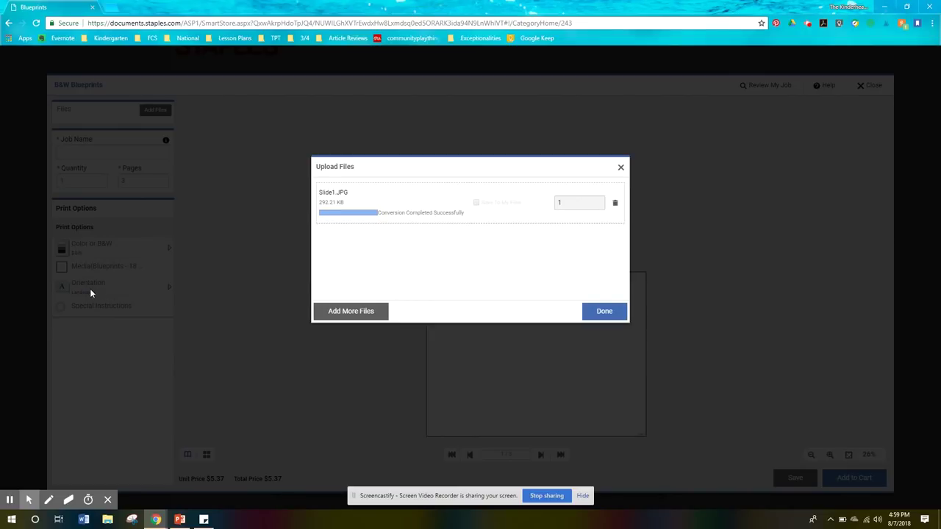
pyautogui.click(603, 312)
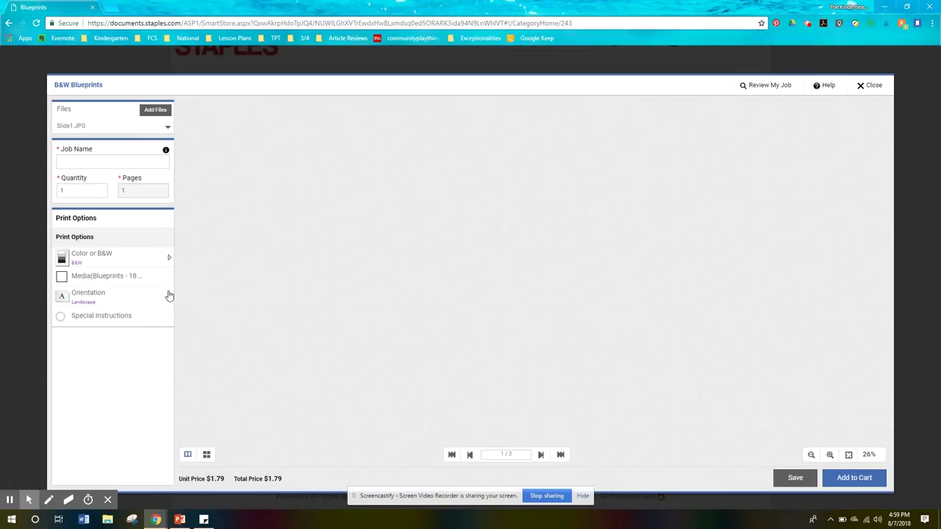
# Make the blueprint portrait, name the job 'Anchor Chart', and add it to the cart.
pyautogui.click(144, 302)
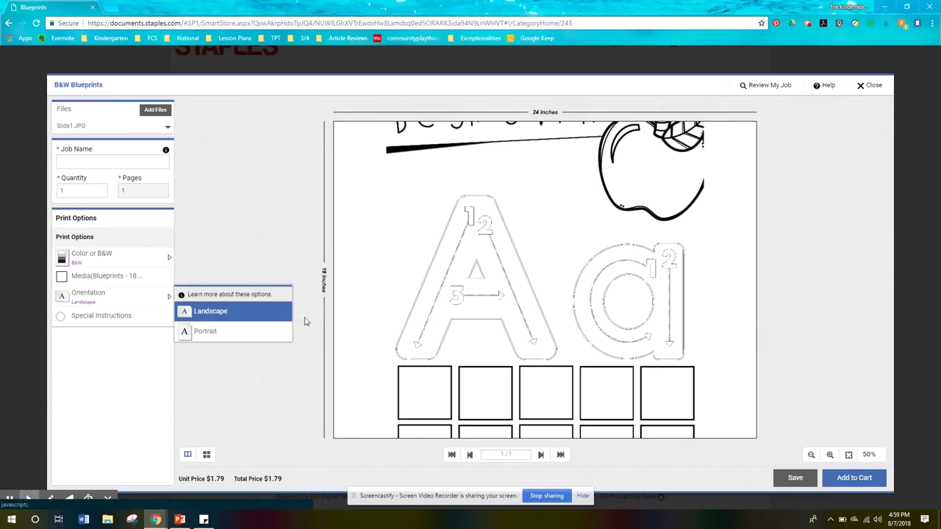
pyautogui.click(268, 329)
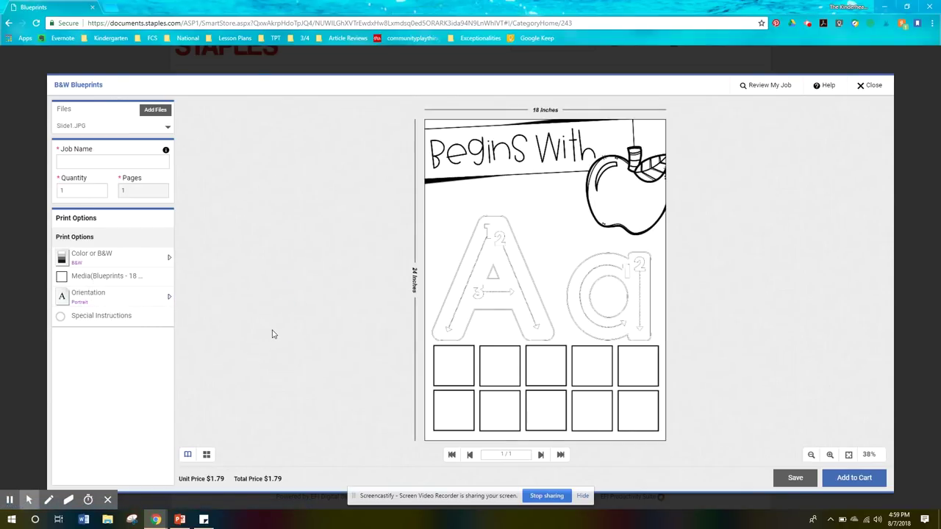
pyautogui.click(114, 160)
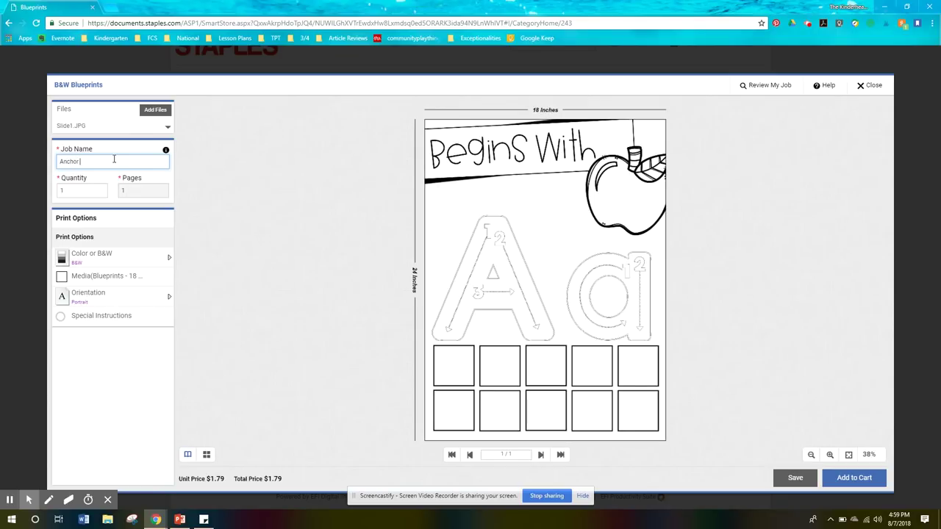
pyautogui.click(310, 333)
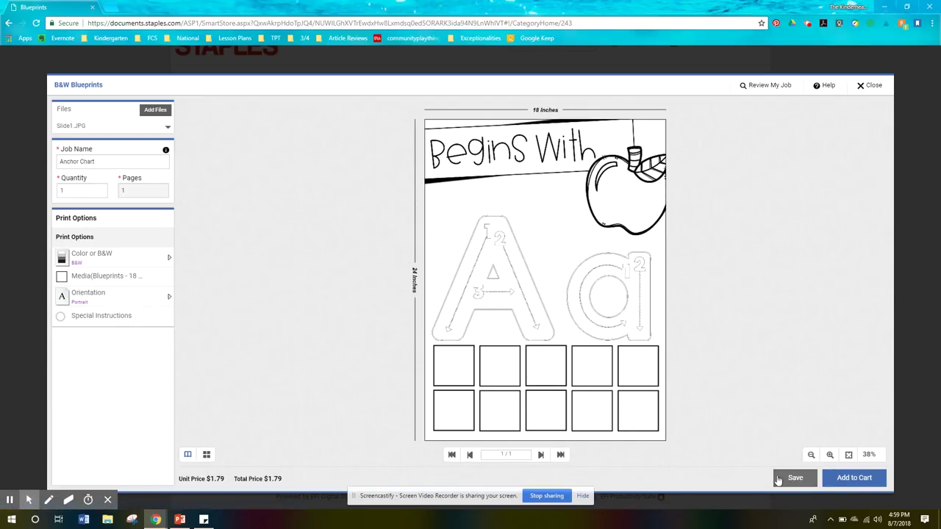
pyautogui.click(839, 487)
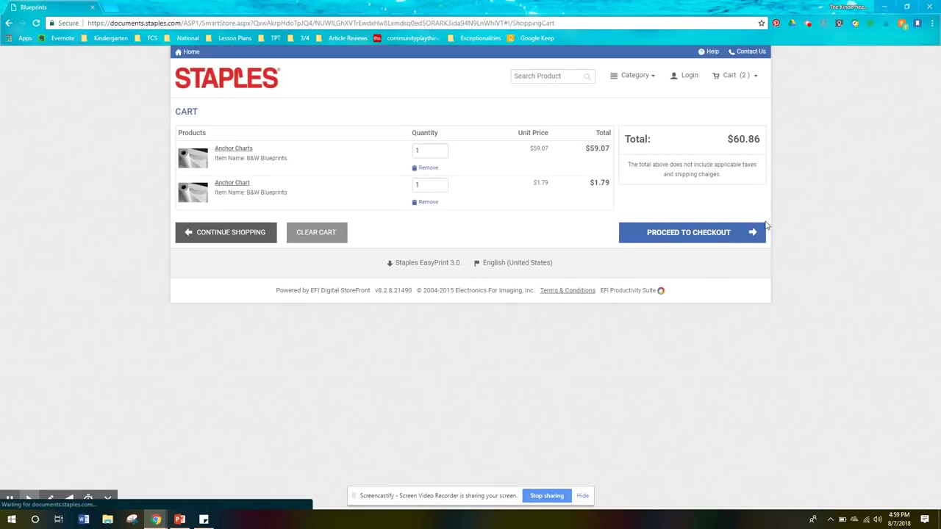
# Remove the extra Anchor Charts item and check that the cart total is $1.79.
pyautogui.click(425, 168)
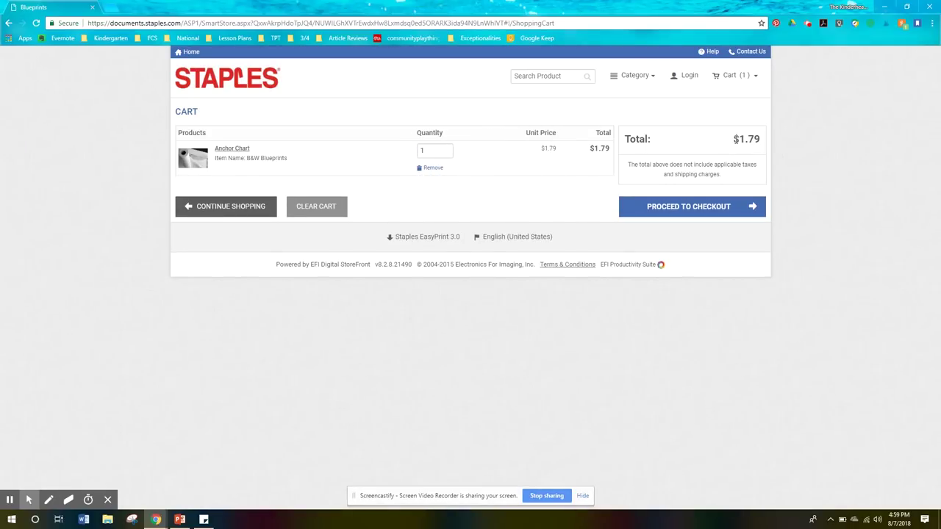
pyautogui.moveTo(735, 139); pyautogui.dragTo(764, 139)
pyautogui.click(837, 183)
pyautogui.moveTo(762, 141); pyautogui.dragTo(735, 150)
pyautogui.click(774, 157)
pyautogui.moveTo(763, 139); pyautogui.dragTo(738, 144)
pyautogui.click(635, 75)
pyautogui.click(254, 108)
pyautogui.moveTo(762, 140); pyautogui.dragTo(736, 140)
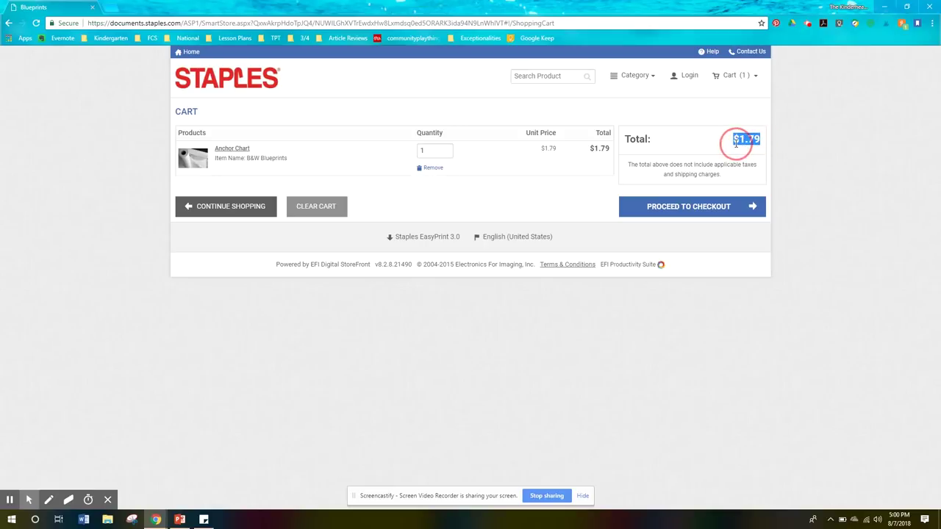
pyautogui.click(804, 192)
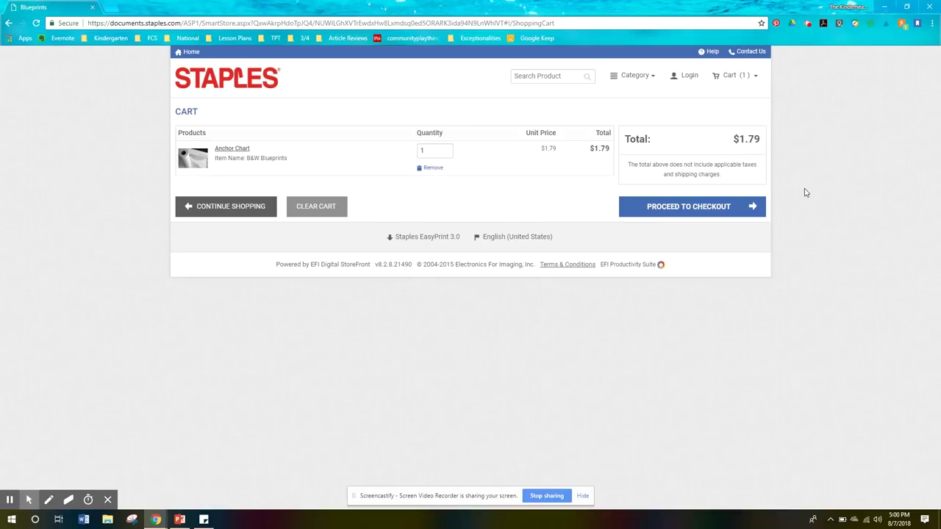